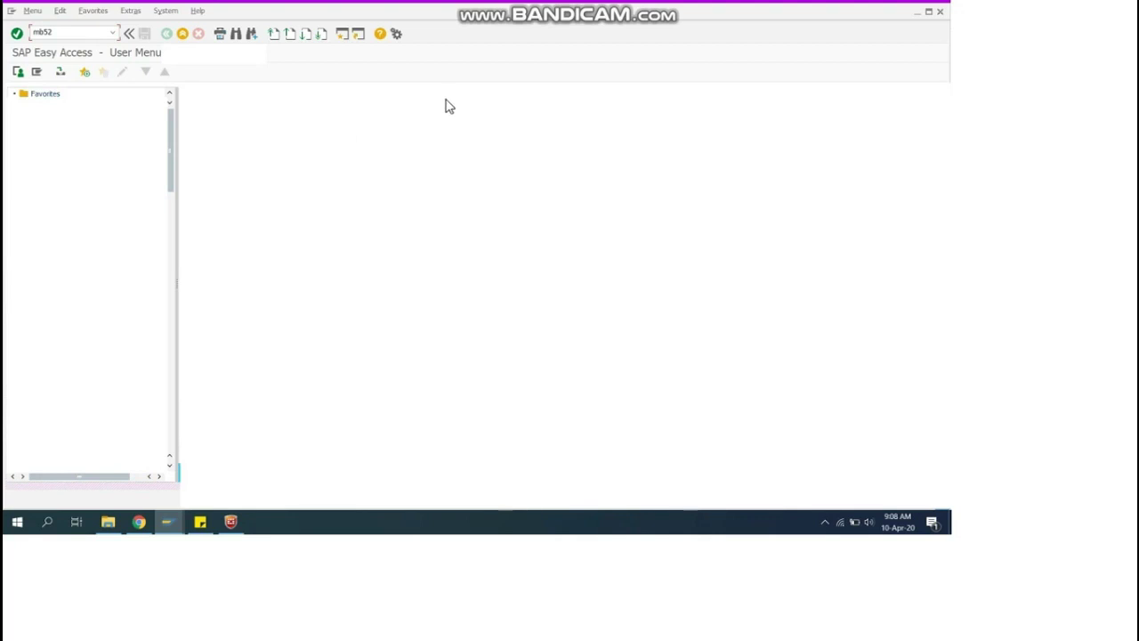
Open transaction mb52 to reach the Display Warehouse Stocks of Material selection screen.
click(451, 206)
click(95, 33)
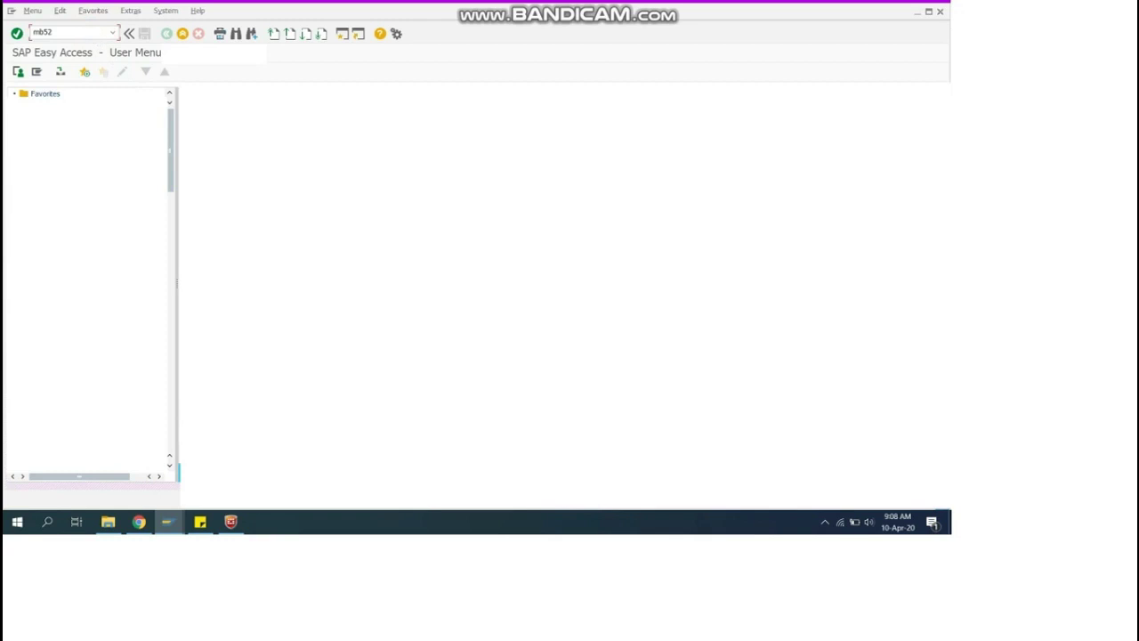
key(Return)
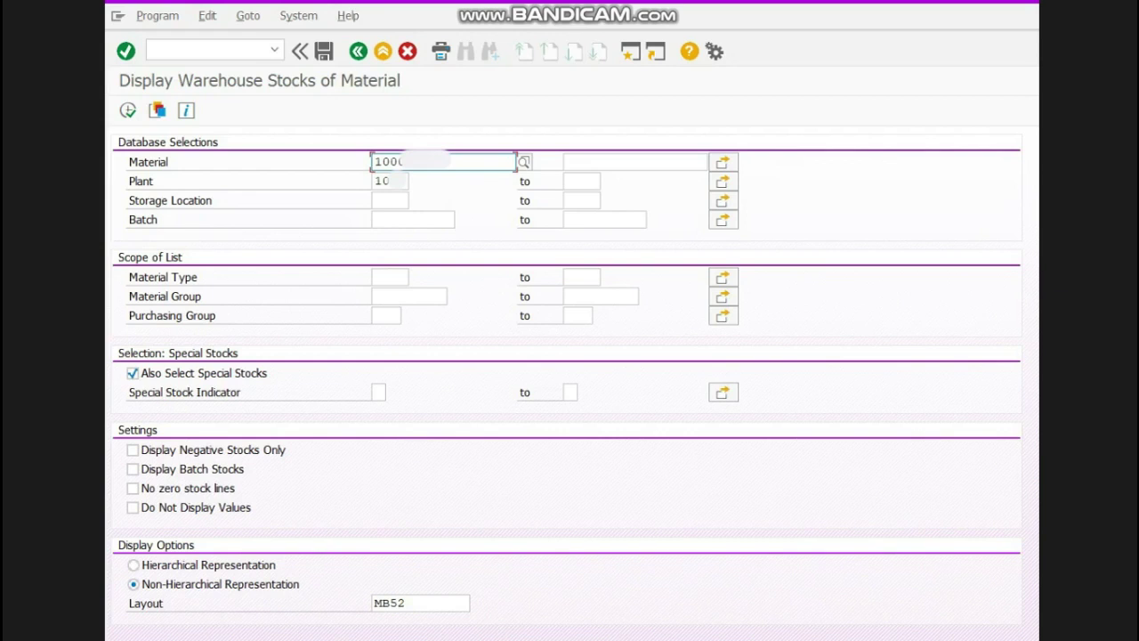
Run the warehouse stock report for the given material and plant, with special stocks selected and Non-Hierarchical Representation.
click(490, 165)
click(595, 162)
click(471, 164)
click(724, 164)
click(485, 165)
click(398, 184)
click(462, 168)
click(397, 184)
click(199, 375)
click(190, 584)
click(187, 374)
click(128, 111)
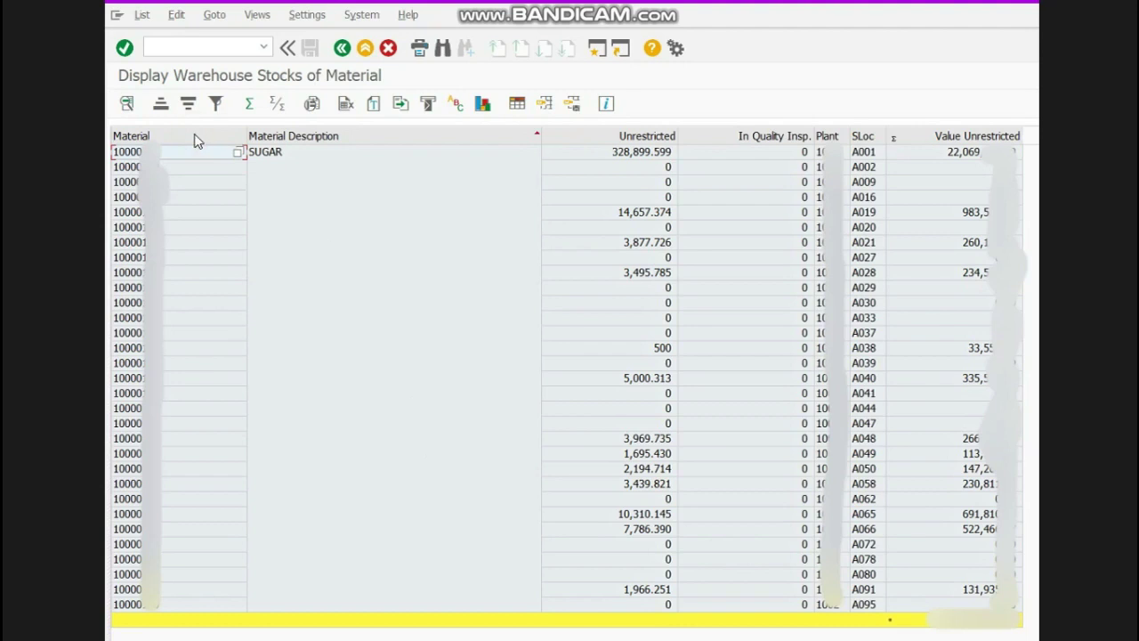
Examine the first report row's material, unrestricted quantity, plant, storage location and unrestricted value.
click(195, 158)
click(630, 155)
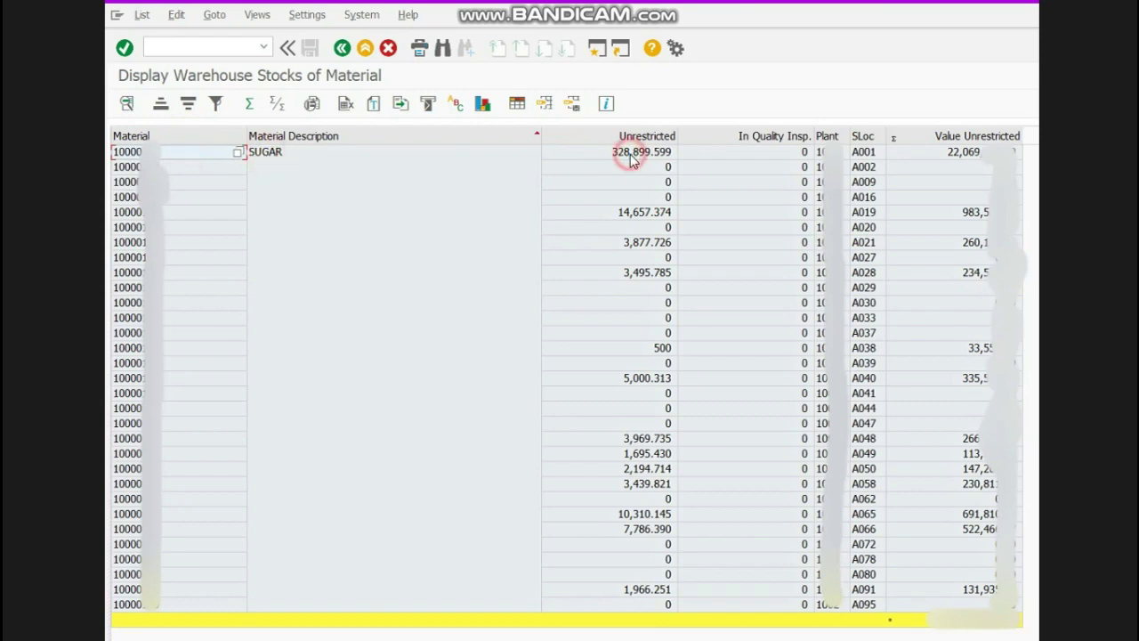
click(826, 151)
click(856, 153)
click(922, 157)
Return to the selection screen, check the Plant and Storage Location criteria, and run the stock report again.
key(F3)
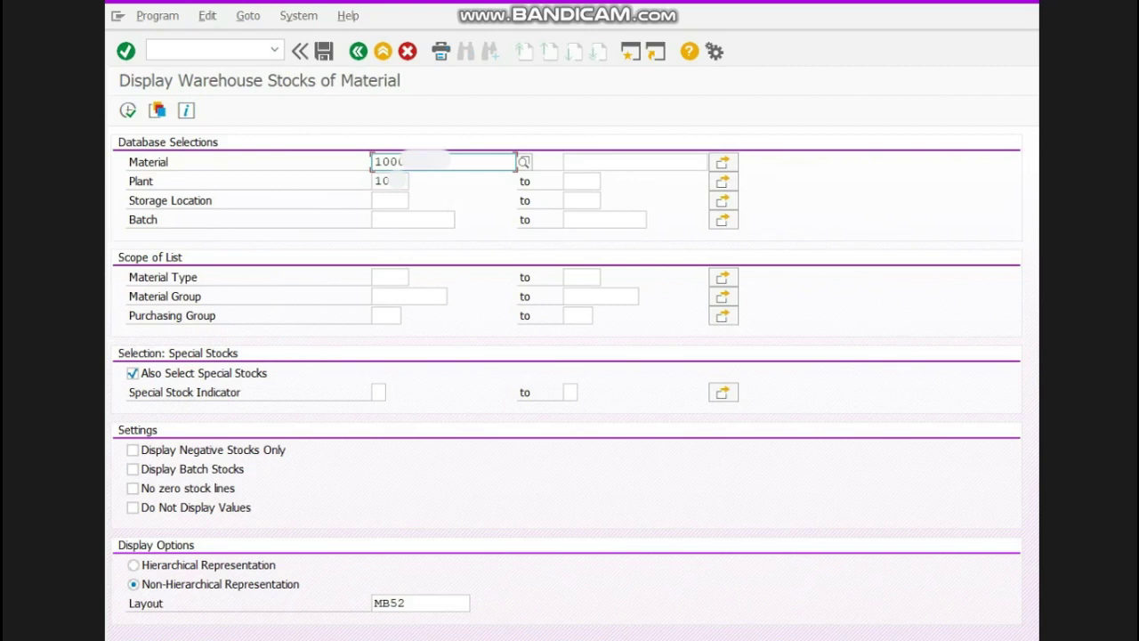
click(389, 182)
click(389, 202)
key(F8)
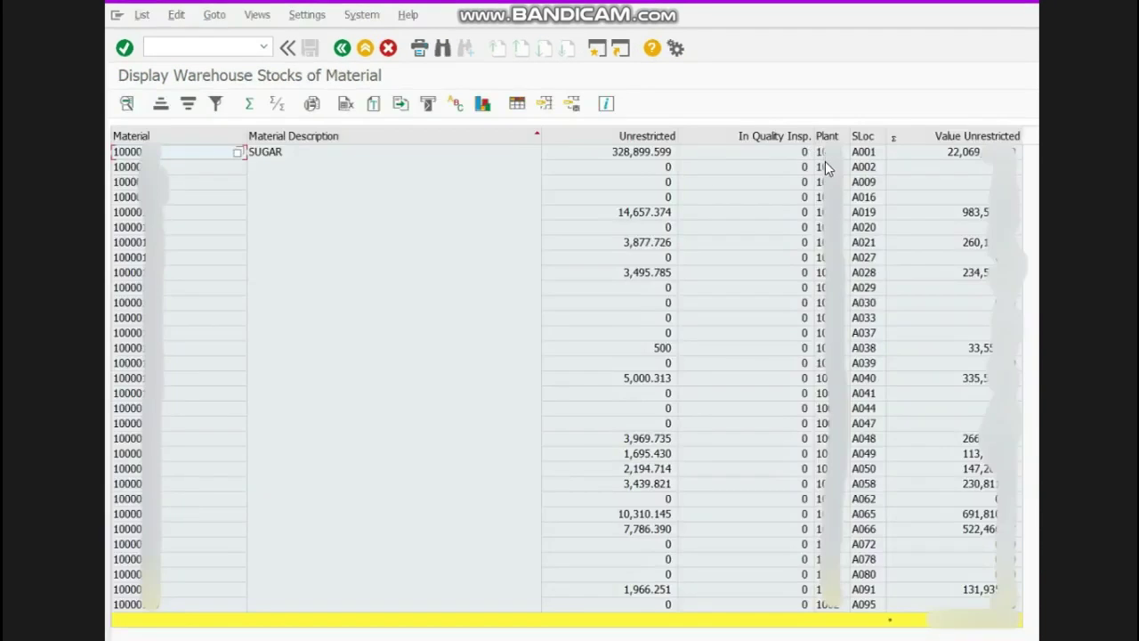
Examine the plant, storage location, unrestricted, quality inspection and value columns across the sugar stock list.
click(826, 542)
click(869, 144)
click(831, 157)
click(869, 309)
click(825, 402)
click(836, 137)
click(831, 152)
click(872, 156)
click(597, 159)
click(605, 211)
click(641, 303)
click(787, 156)
click(743, 164)
click(869, 183)
click(961, 158)
Close the image viewer and reopen the warehouse stock list picture from the mb52 folder.
key(alt+F4)
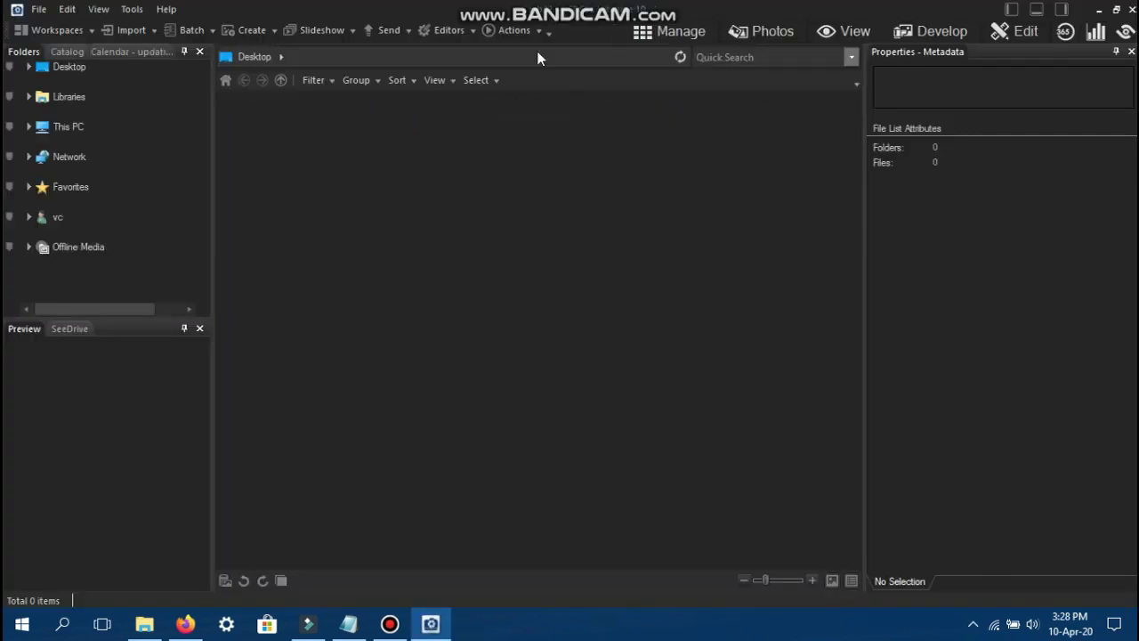
key(alt+F4)
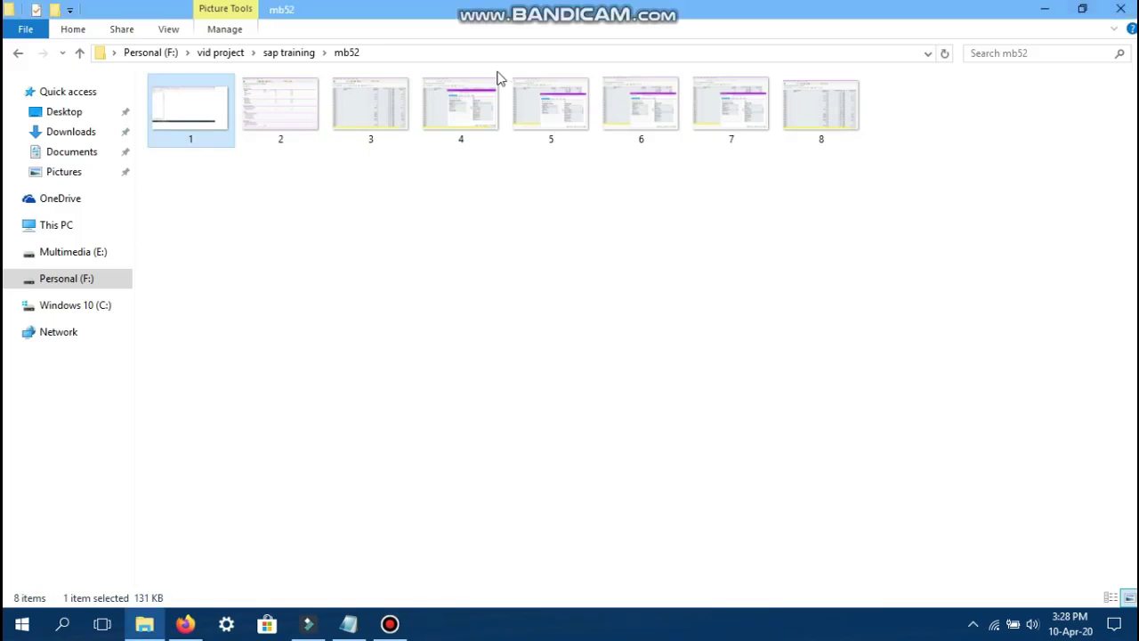
double_click(445, 101)
key(Left)
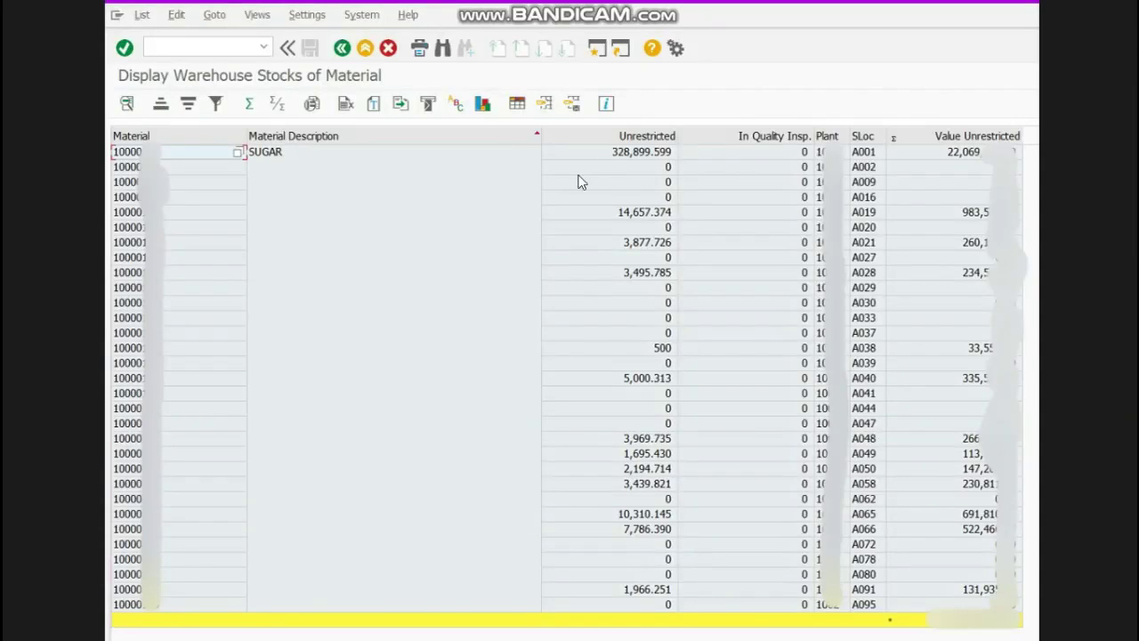
Examine the unrestricted quantity, the unrestricted value and the value column's total for sugar.
click(605, 158)
click(919, 157)
click(963, 620)
Open the report's layout settings and add Base Unit of Measure to the displayed columns.
click(521, 109)
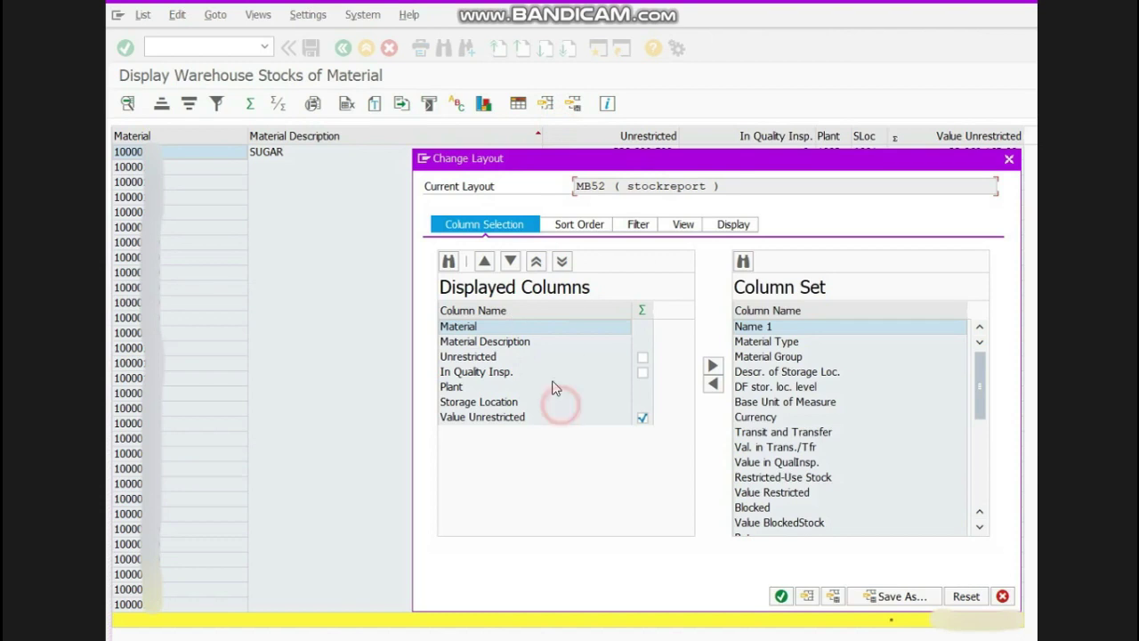
click(603, 288)
click(683, 497)
click(846, 403)
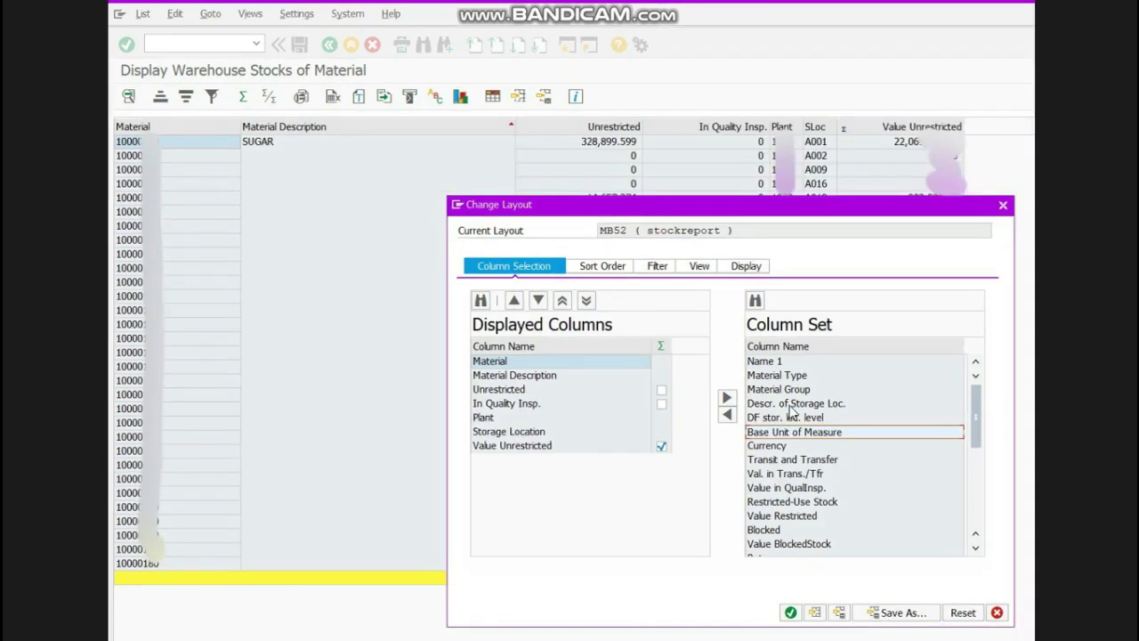
click(730, 416)
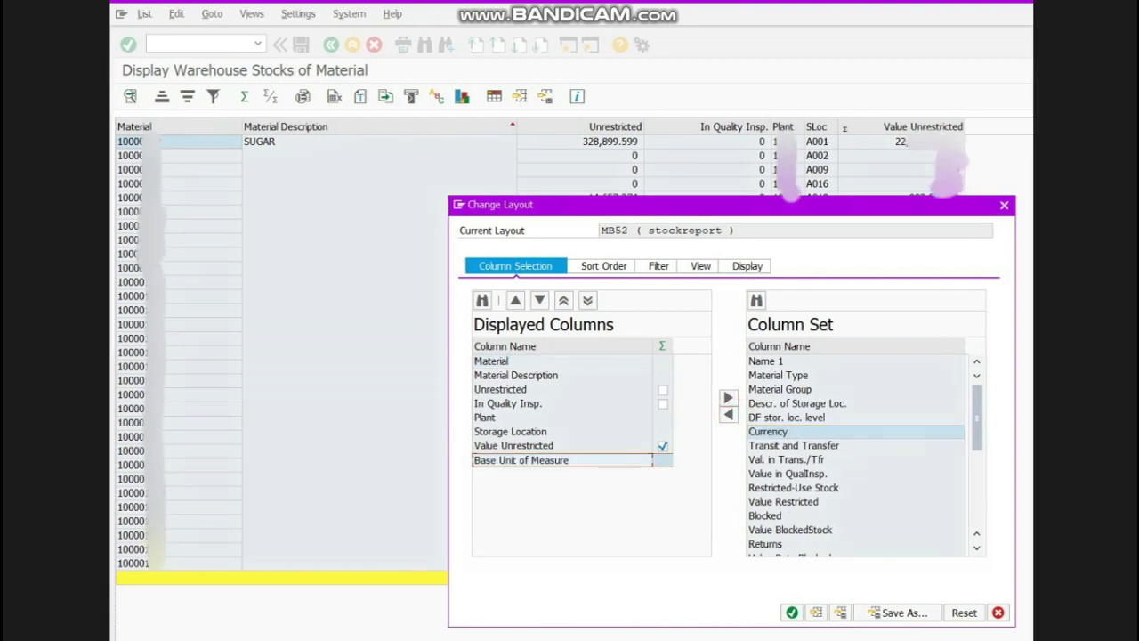
Place Base Unit of Measure directly after Unrestricted in the displayed columns and apply the layout.
click(808, 450)
click(625, 460)
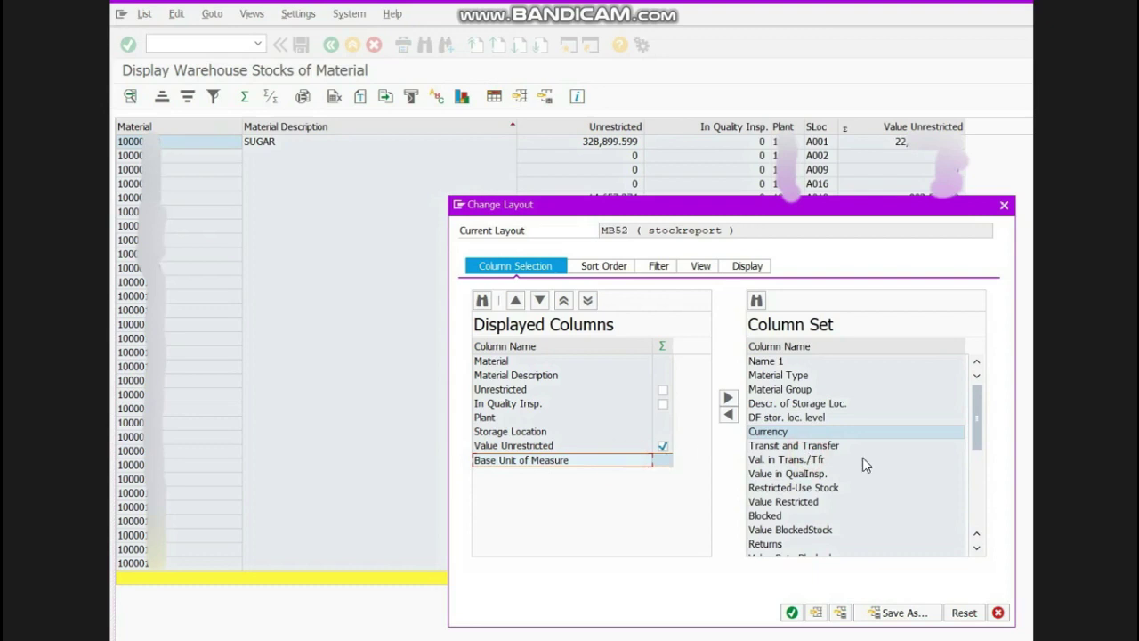
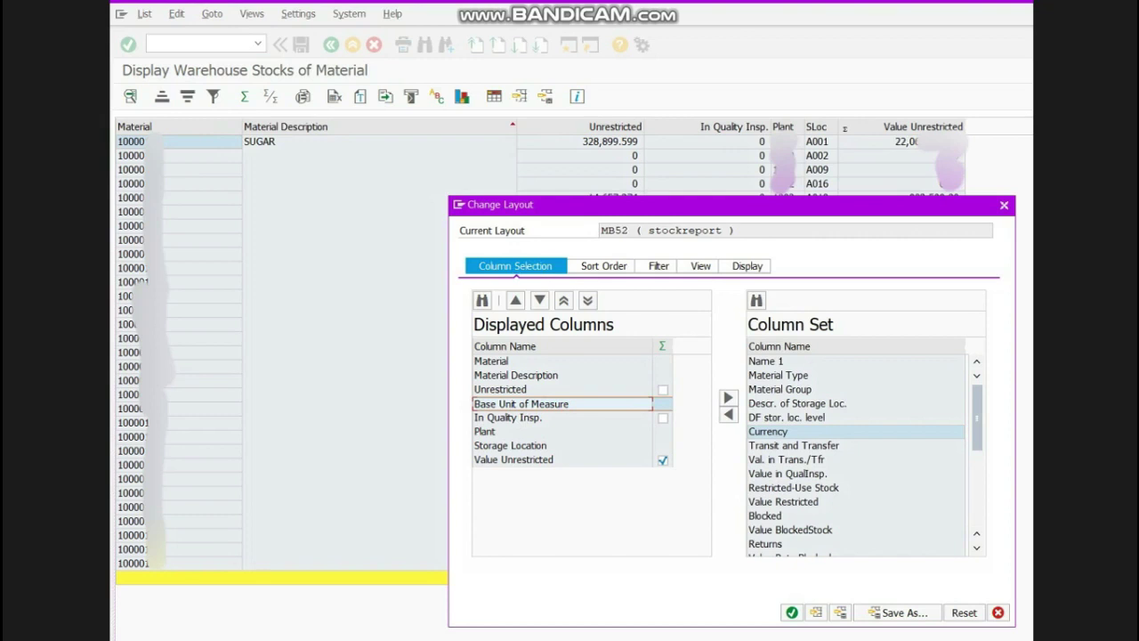
drag(534, 403, 533, 463)
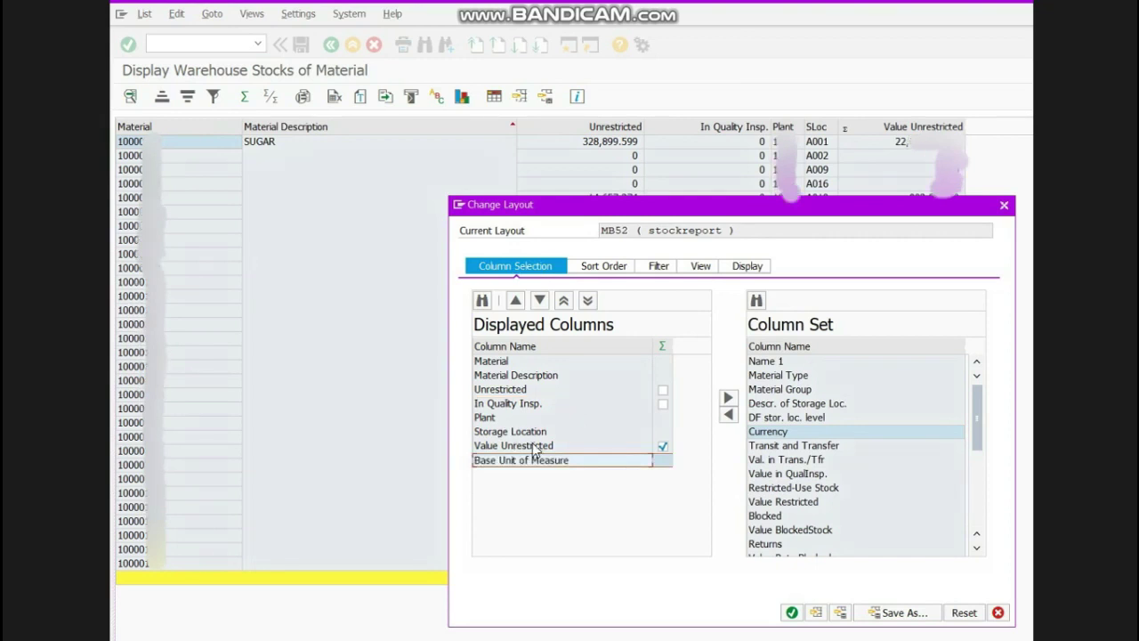
click(585, 463)
drag(521, 460, 534, 396)
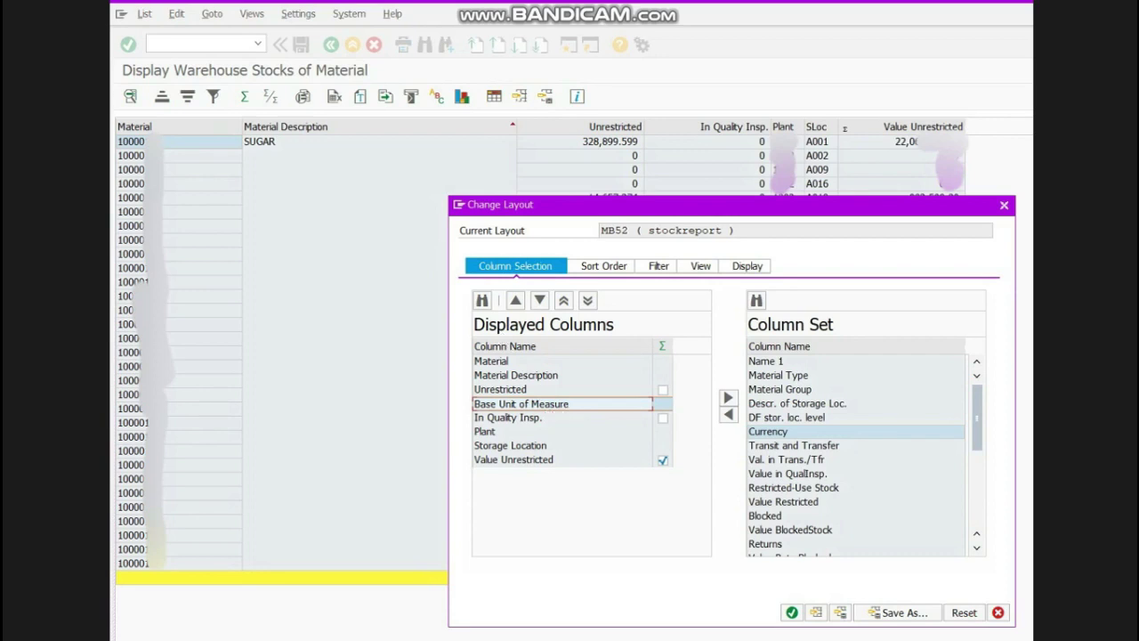
drag(566, 408, 552, 458)
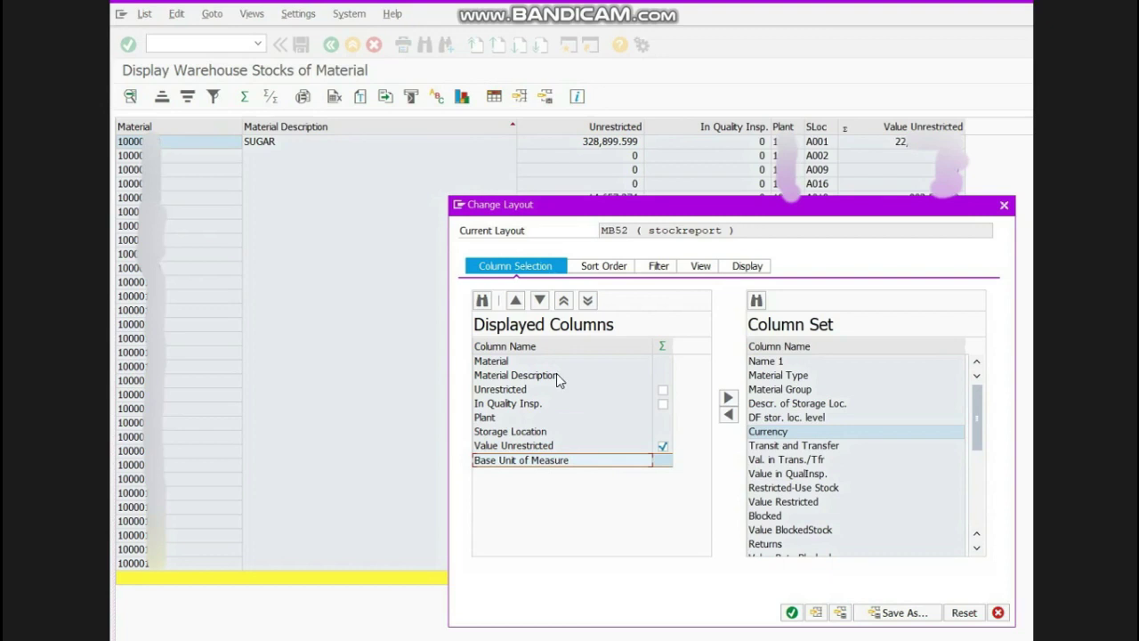
click(517, 302)
drag(521, 460, 521, 403)
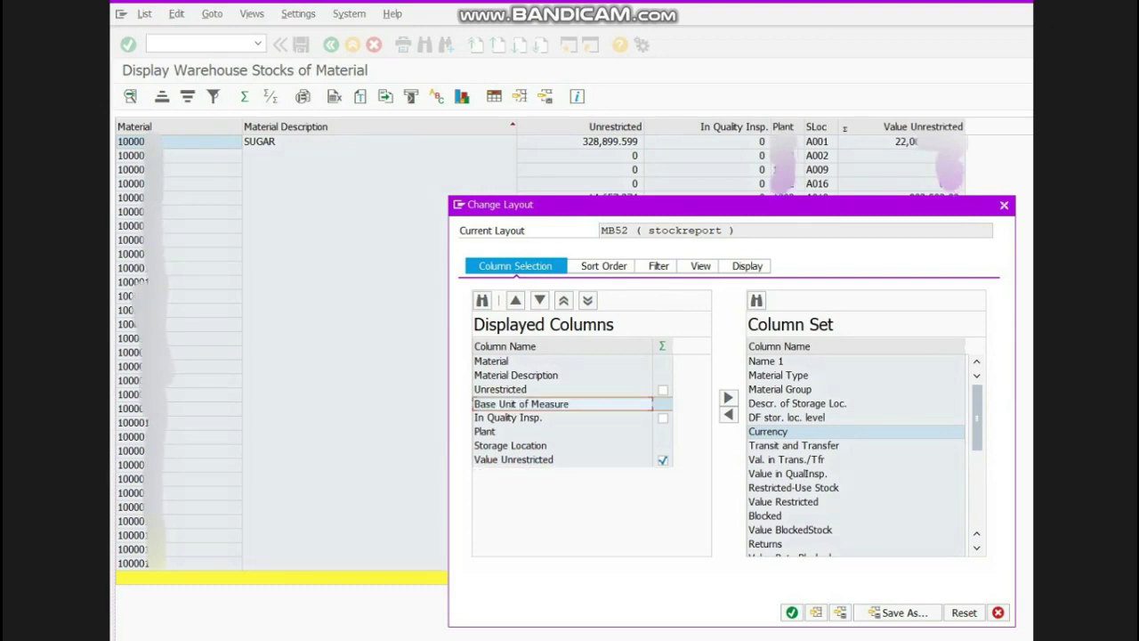
click(792, 613)
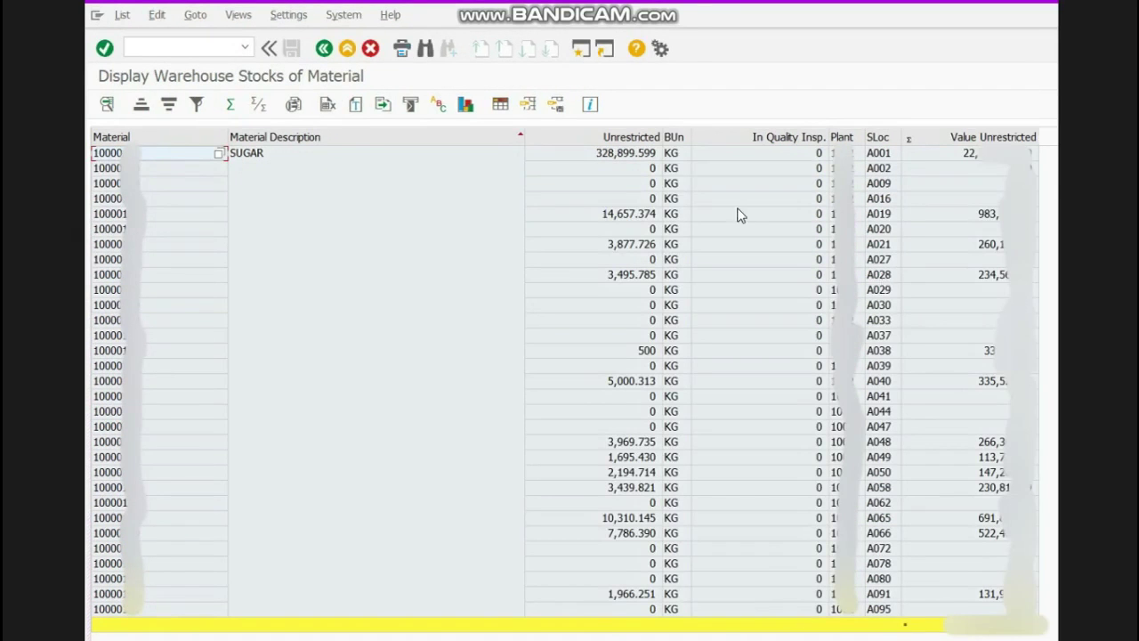
Check the BUn column in the stock list, reopen the layout settings and close them.
click(681, 137)
key(ctrl+F8)
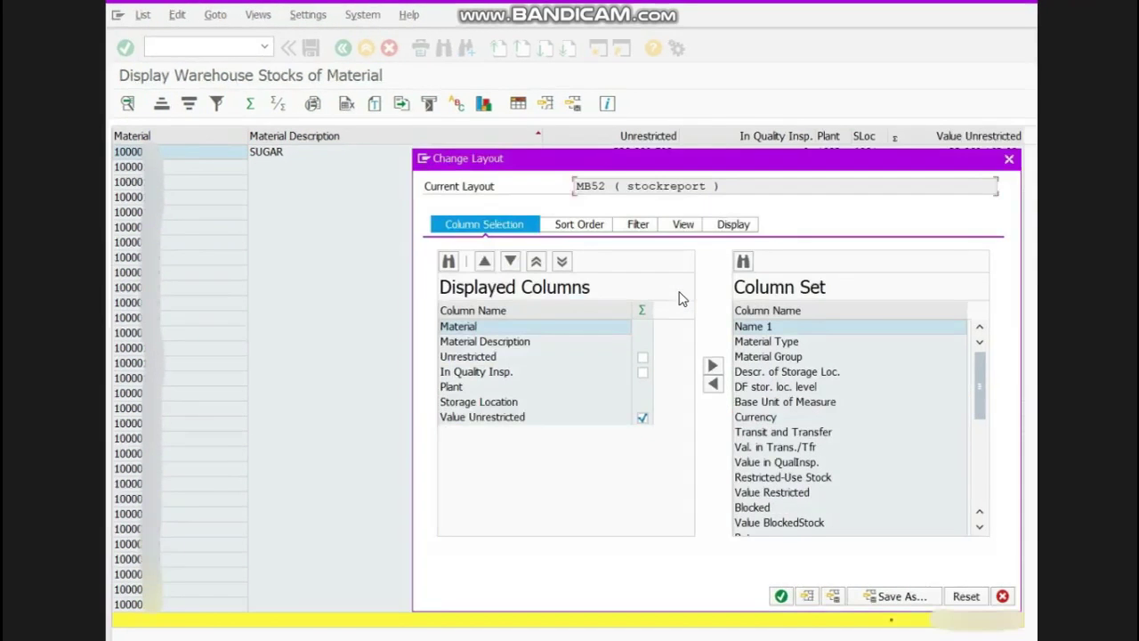
key(Return)
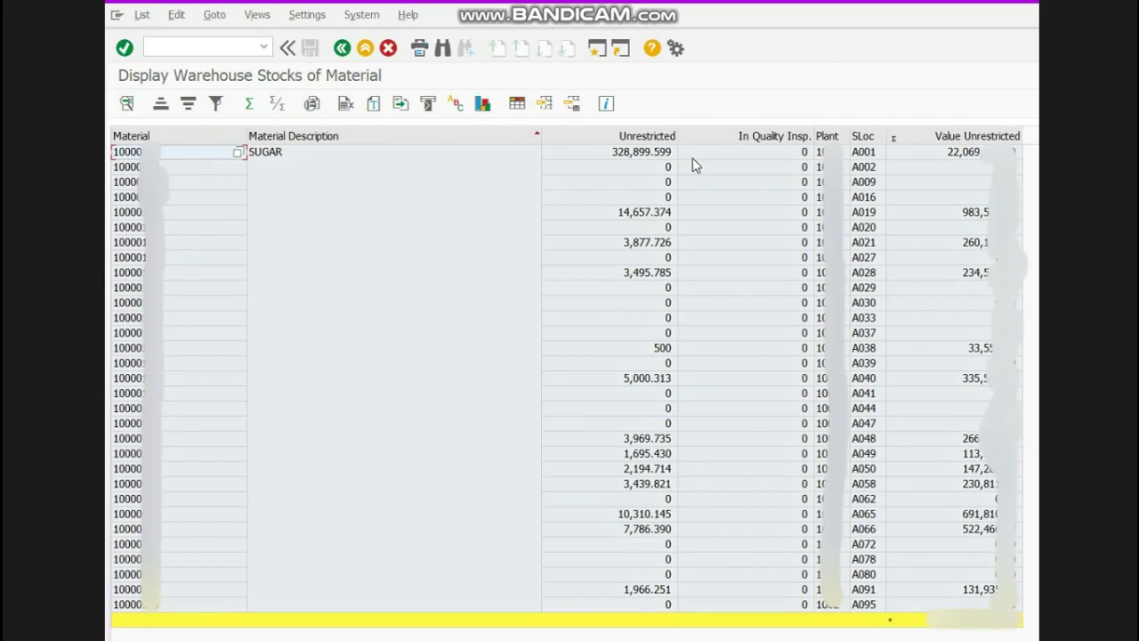
Add Base Unit of Measure to the layout again, move it up below Unrestricted and apply the change.
key(ctrl+F8)
click(727, 398)
click(513, 300)
click(513, 300)
click(513, 299)
click(514, 300)
key(Return)
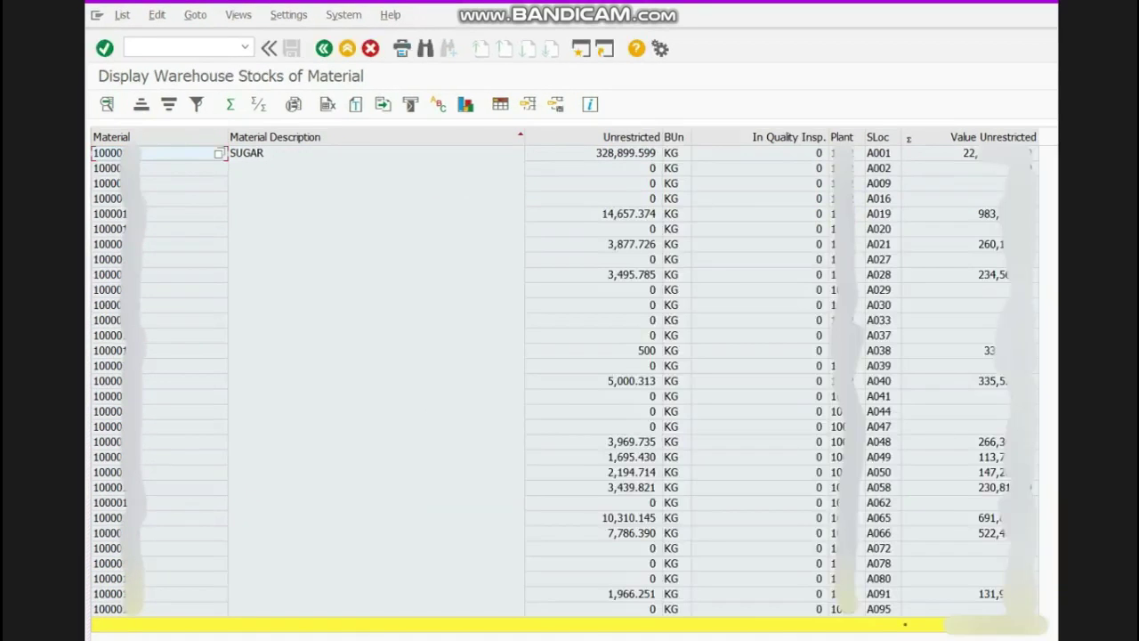